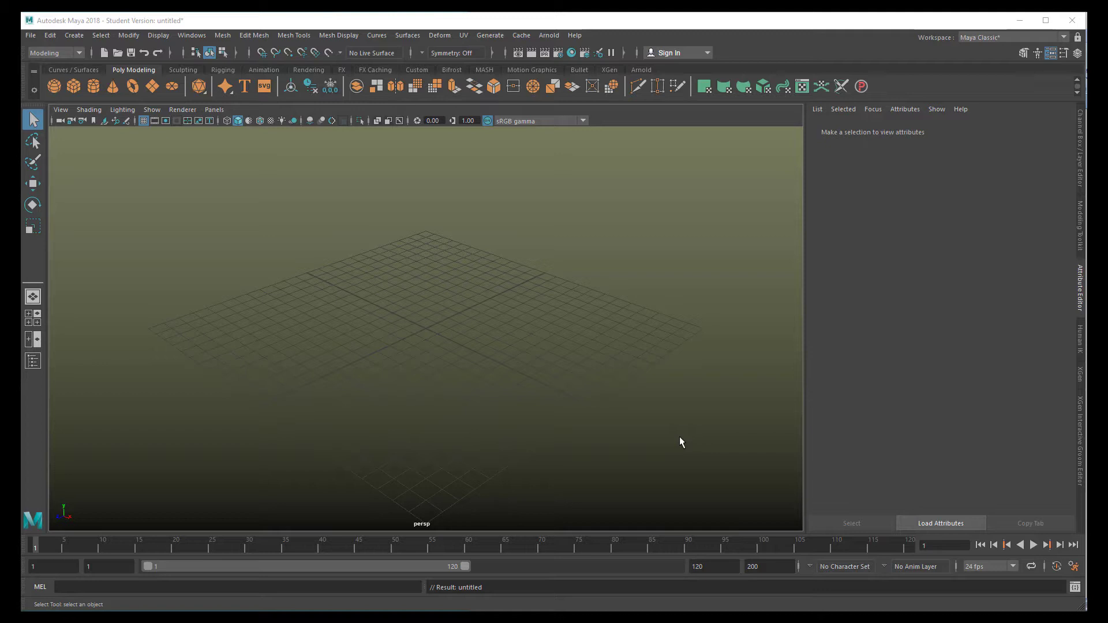
- Create a new project named Tut, keeping the default location and primary project folders
left_click(51, 35)
mouse_move(31, 35)
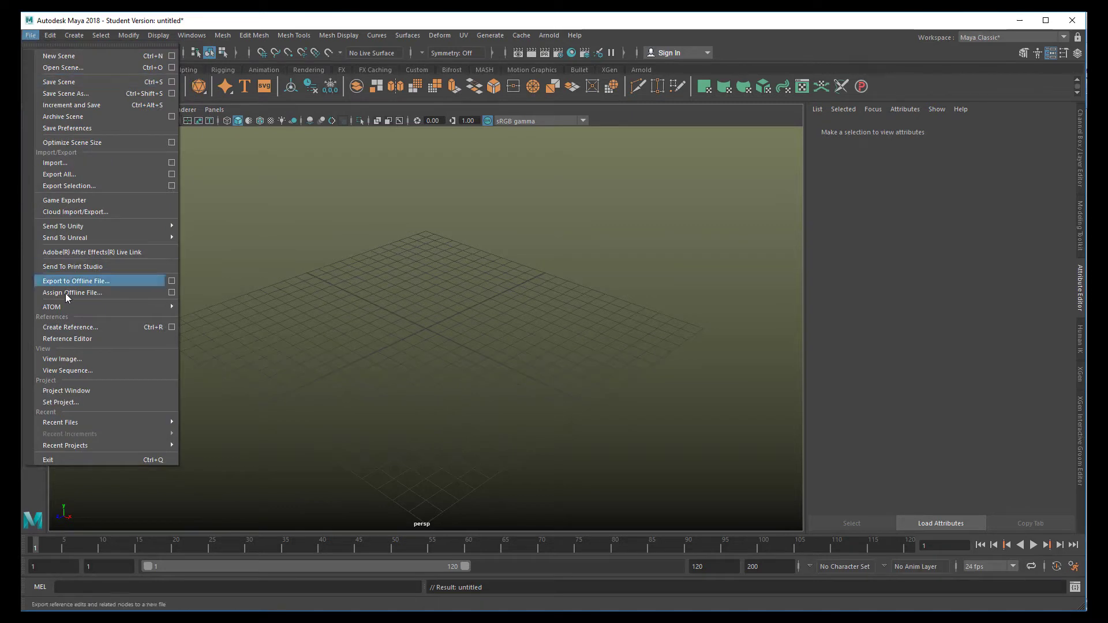
left_click(114, 390)
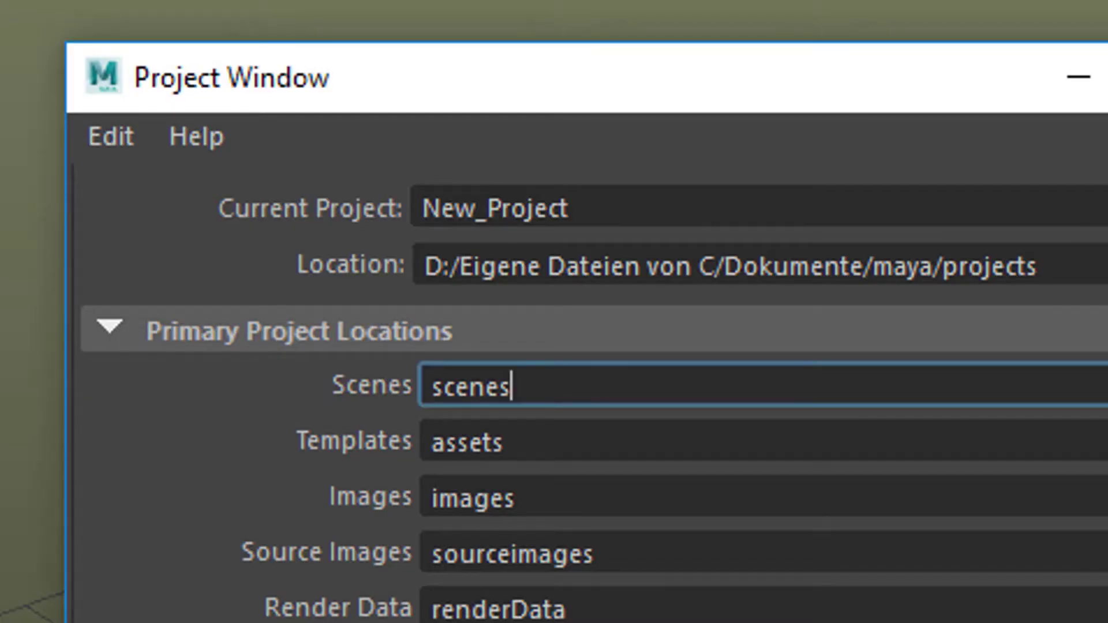
left_click_drag(570, 209, 406, 196)
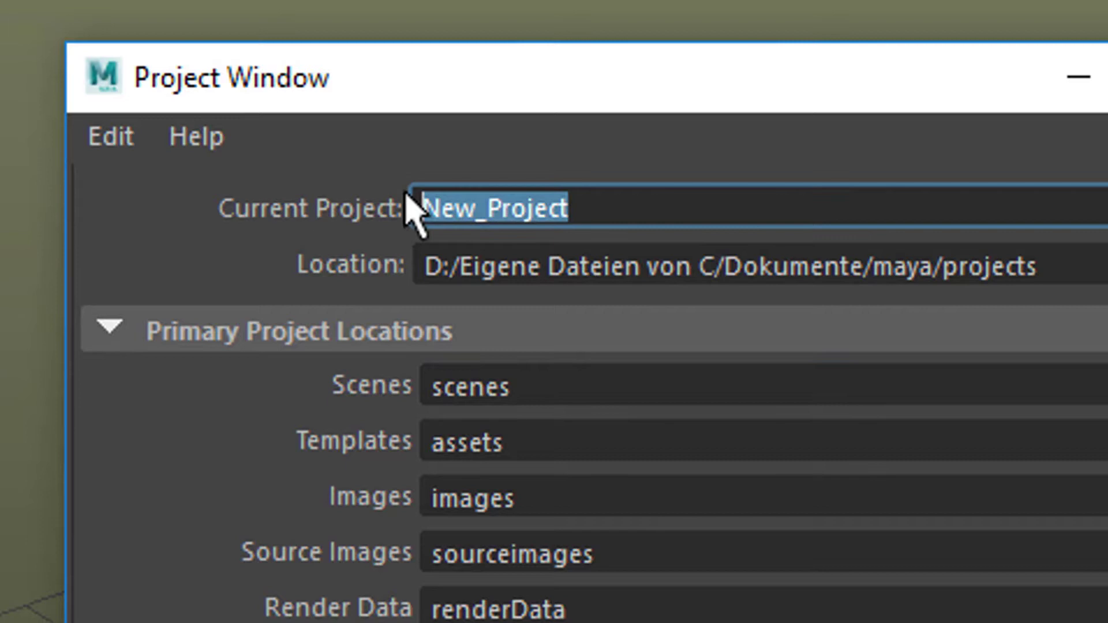
type("Tut")
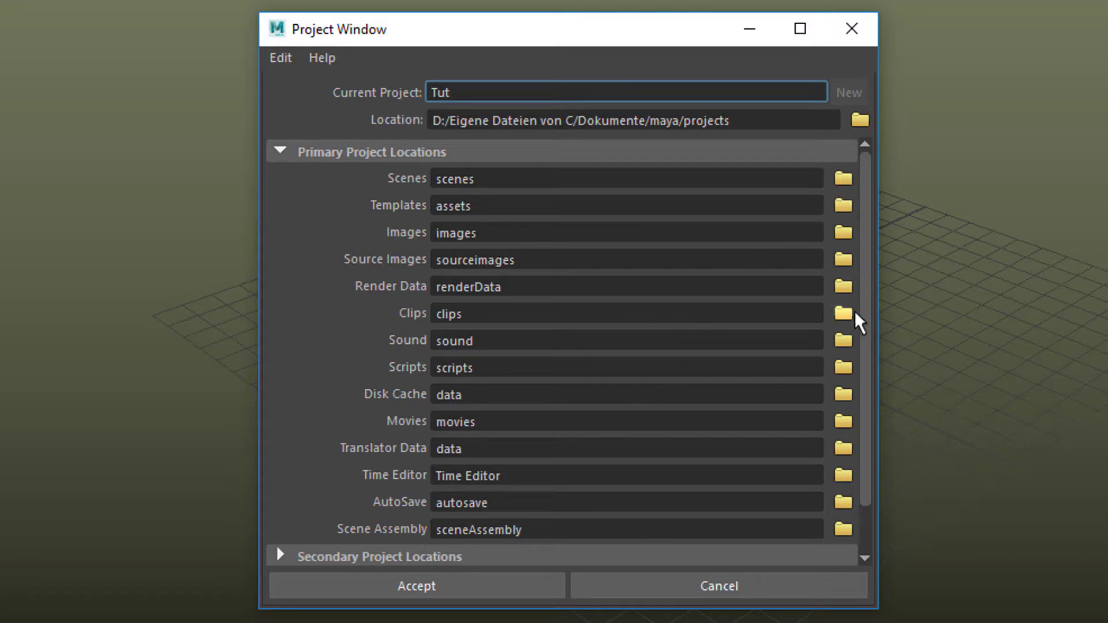
scroll(869, 369, "down", 2)
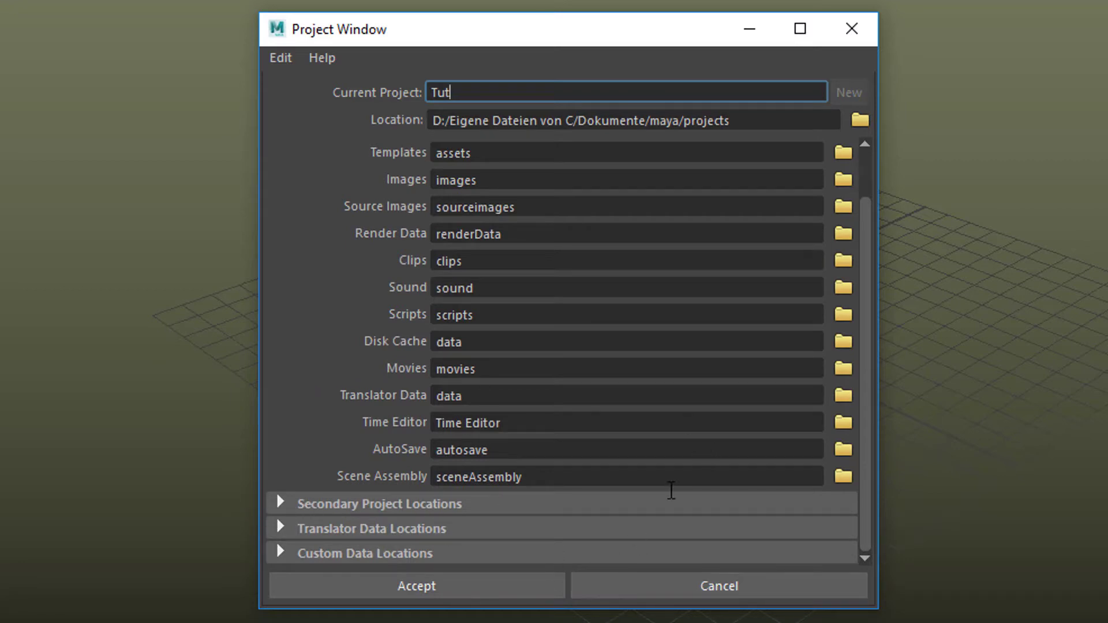
left_click(500, 591)
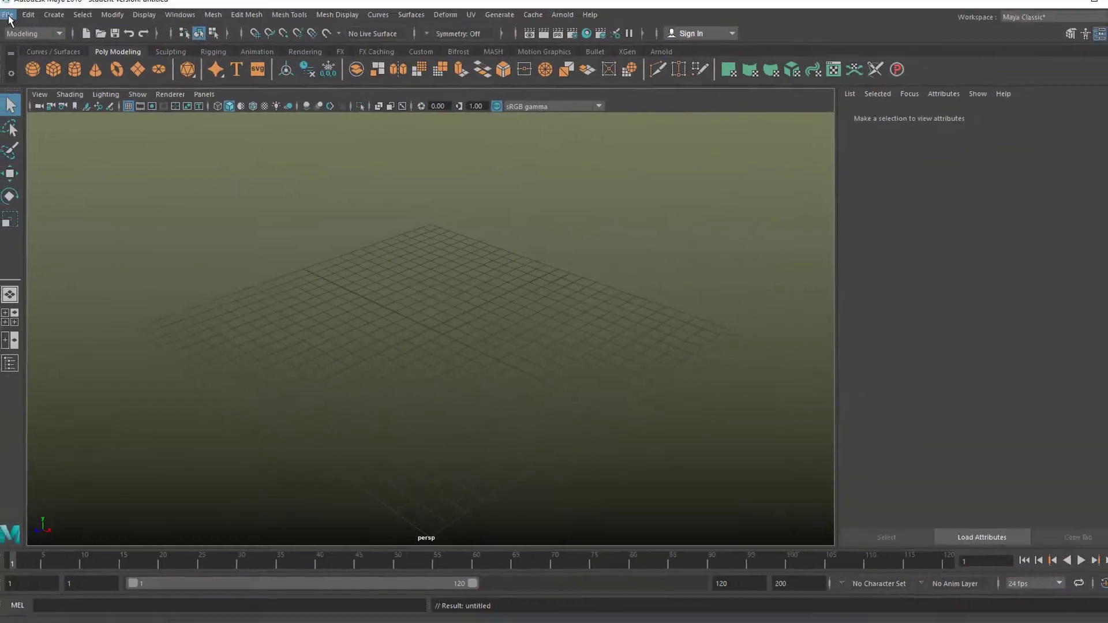
- Create a polygon cube and save the scene as cube in the Tut project's scenes folder, using the Maya Binary format
left_click(10, 25)
left_click(48, 60)
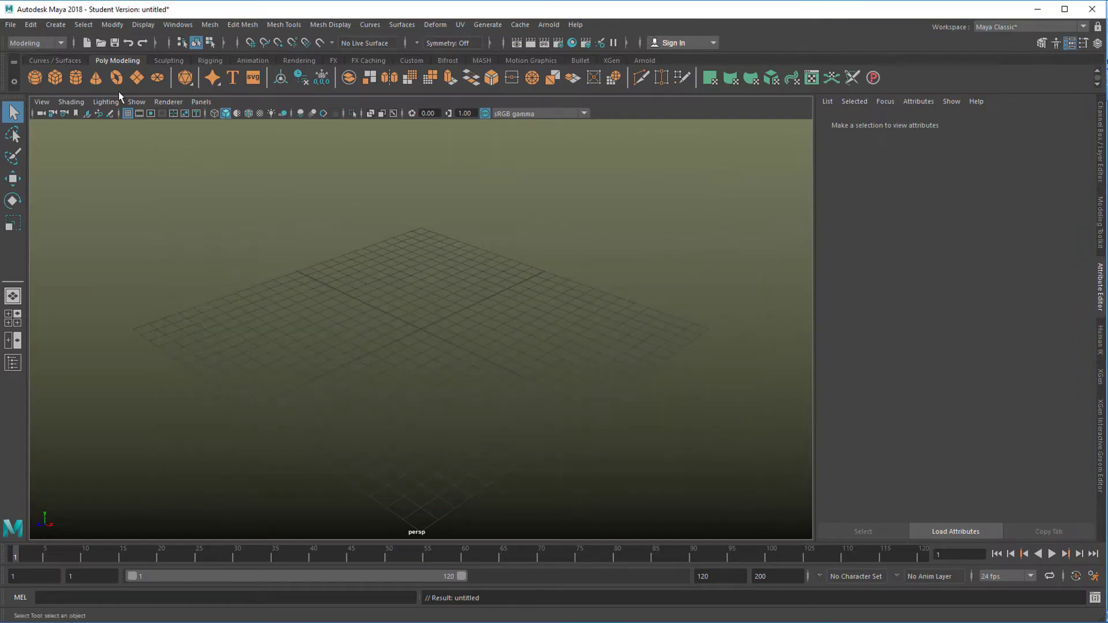
left_click(55, 78)
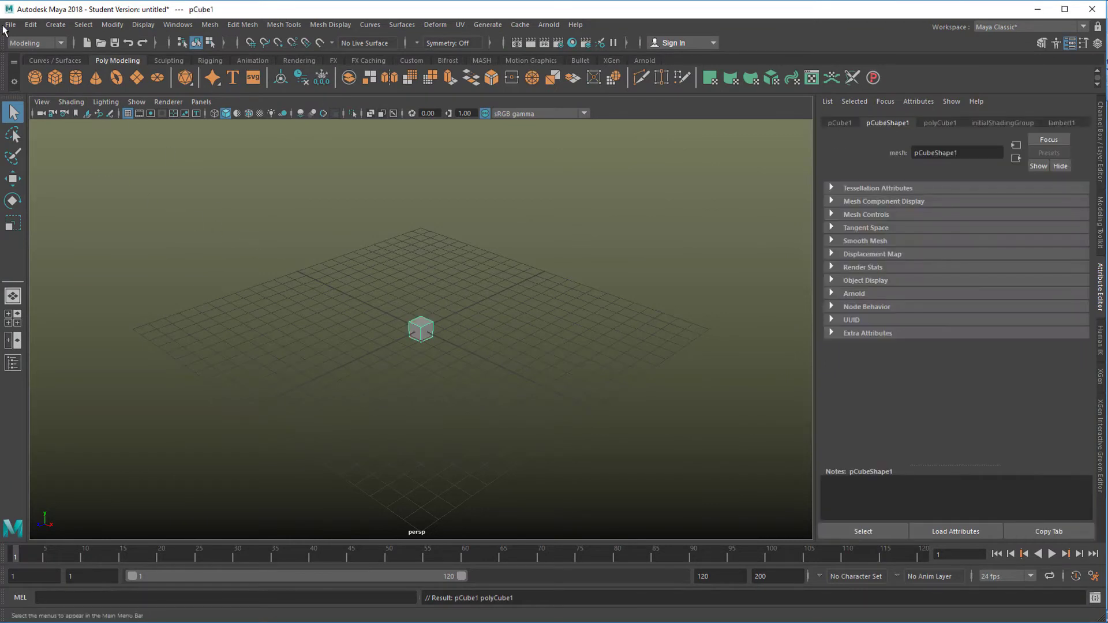
left_click(10, 24)
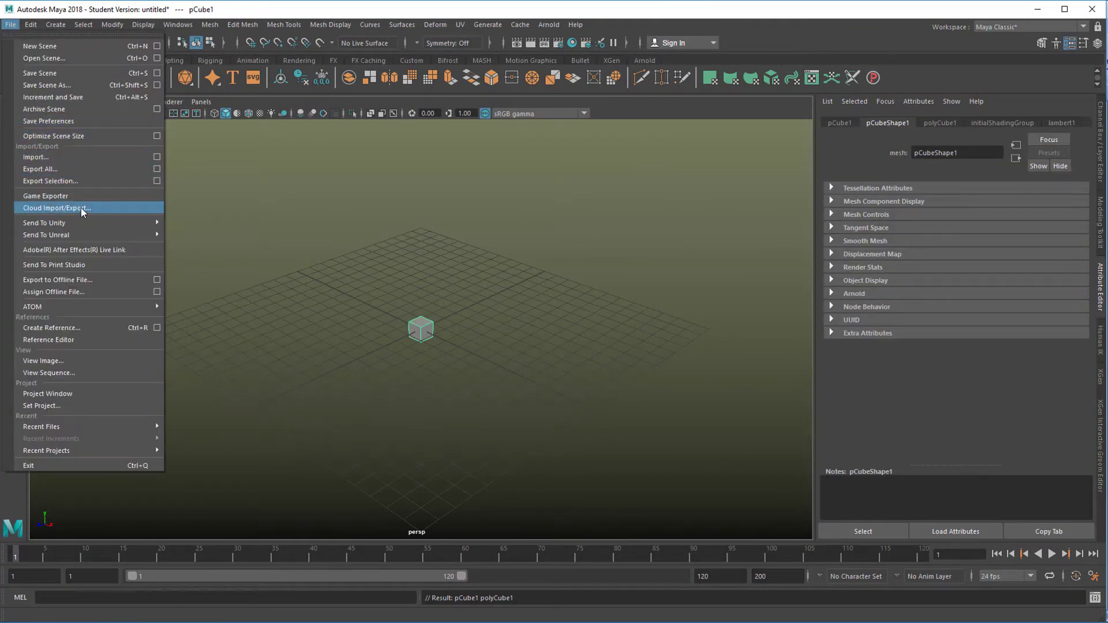
left_click(64, 88)
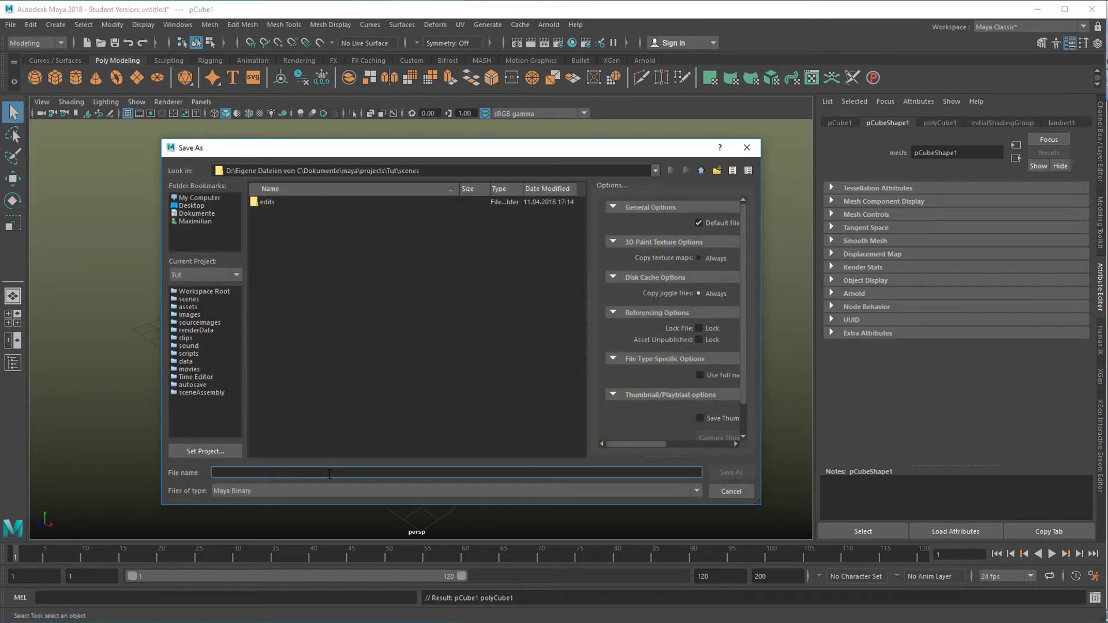
type("d")
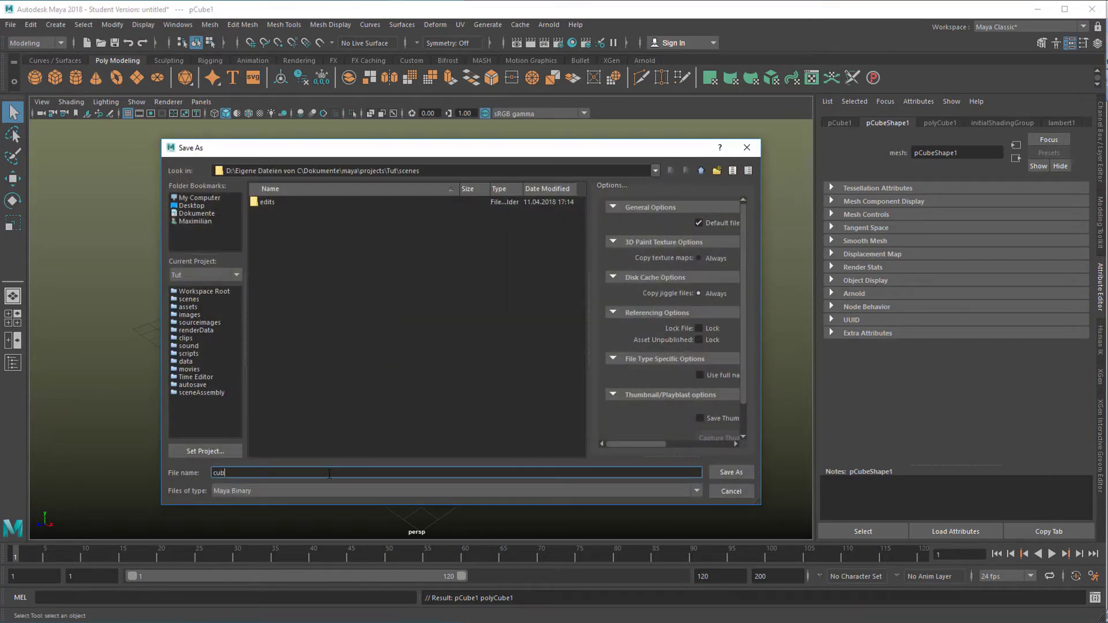
key("Return")
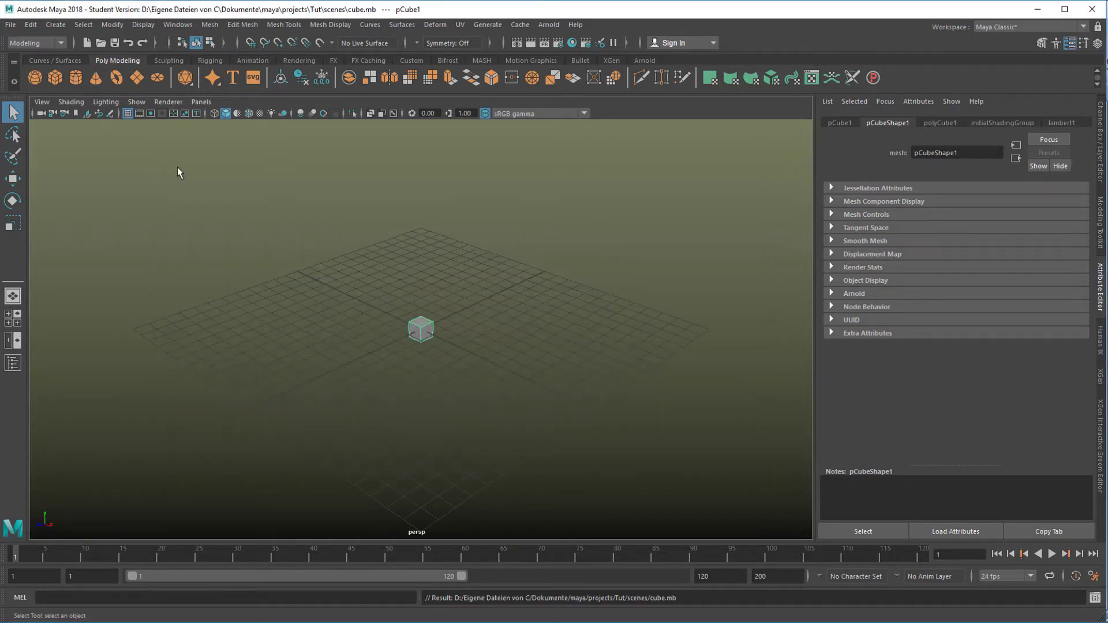
- Open the scene file cube.mb from the Tut project's scenes folder
left_click(11, 28)
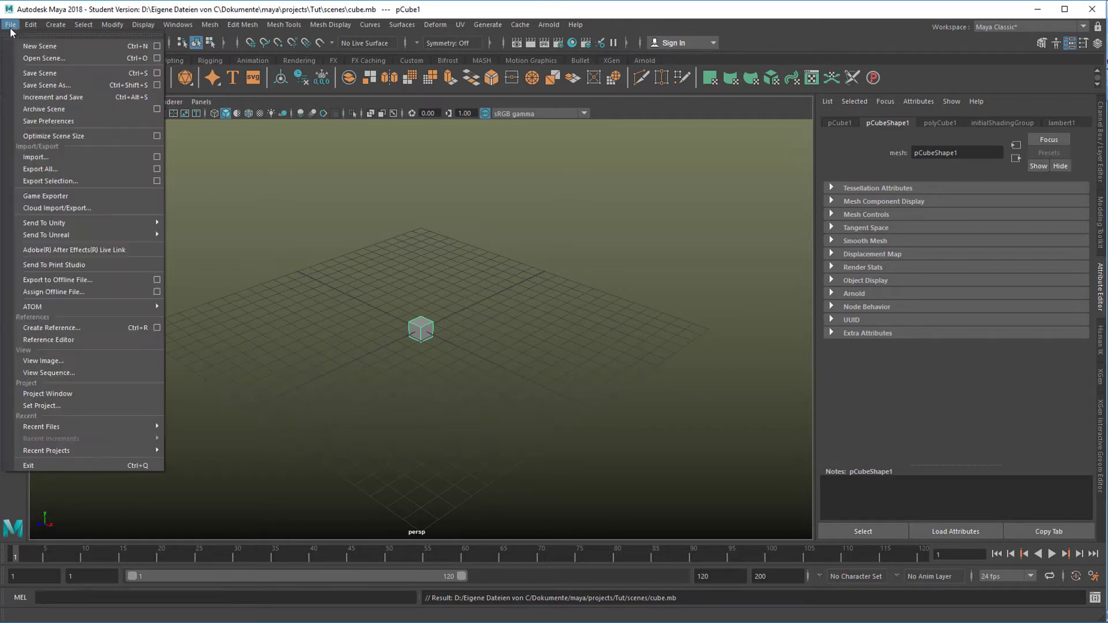
left_click(45, 58)
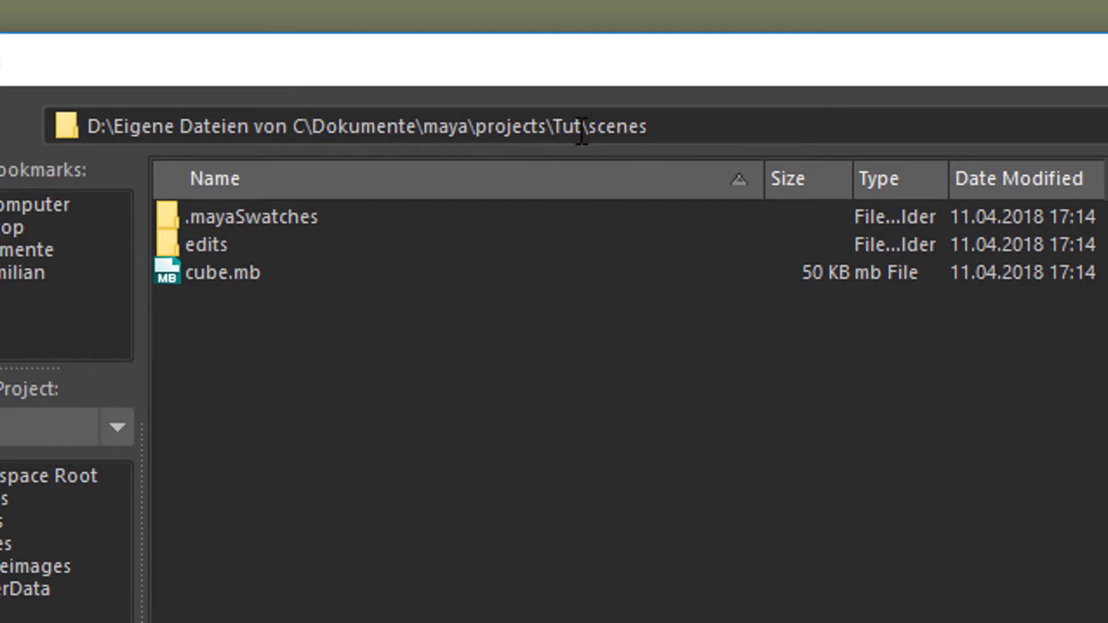
left_click(167, 273)
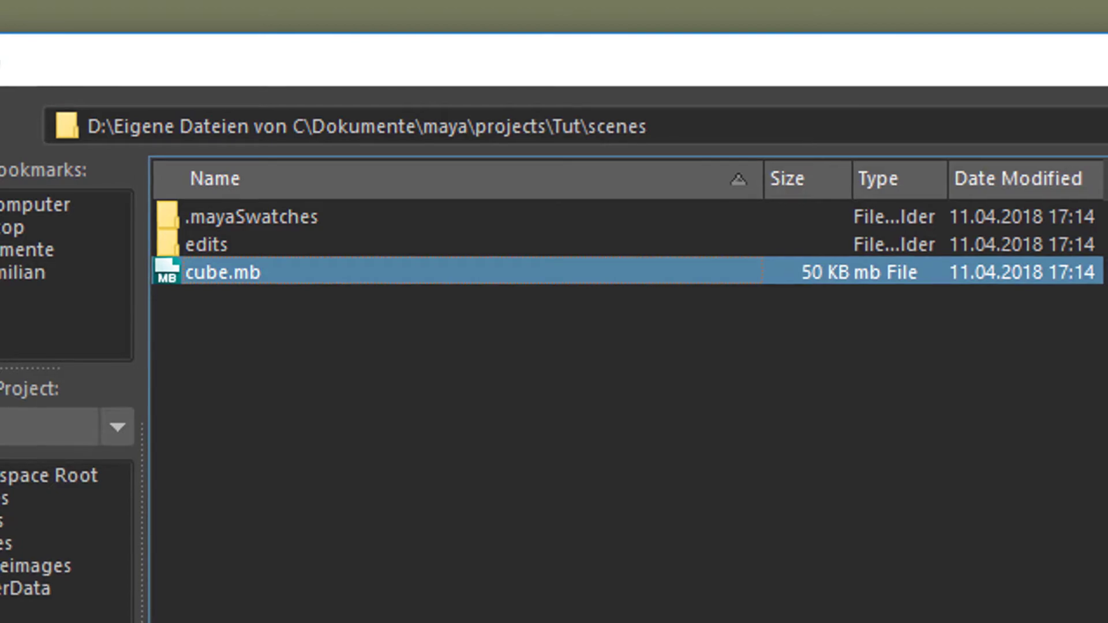
key("Return")
left_click(735, 572)
left_click(760, 569)
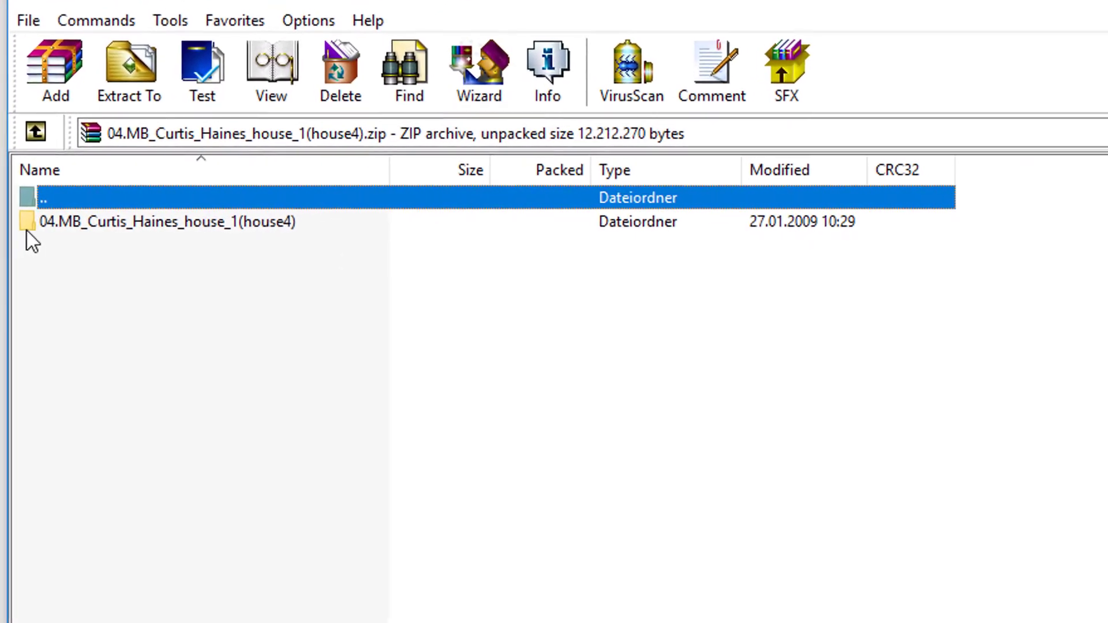
double_click(29, 229)
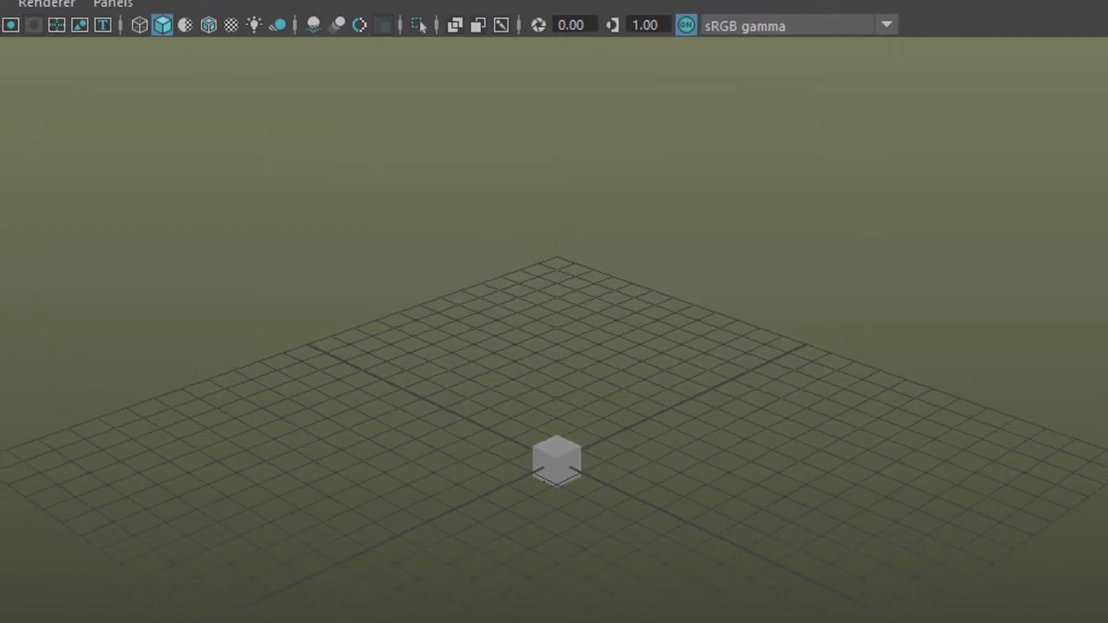
- In Maya, open CH_building1.mb from the scenes subfolder of the 04.MB_Curtis_Haines_house_1(house4) folder and toggle textured display in the viewport
key("ctrl+o")
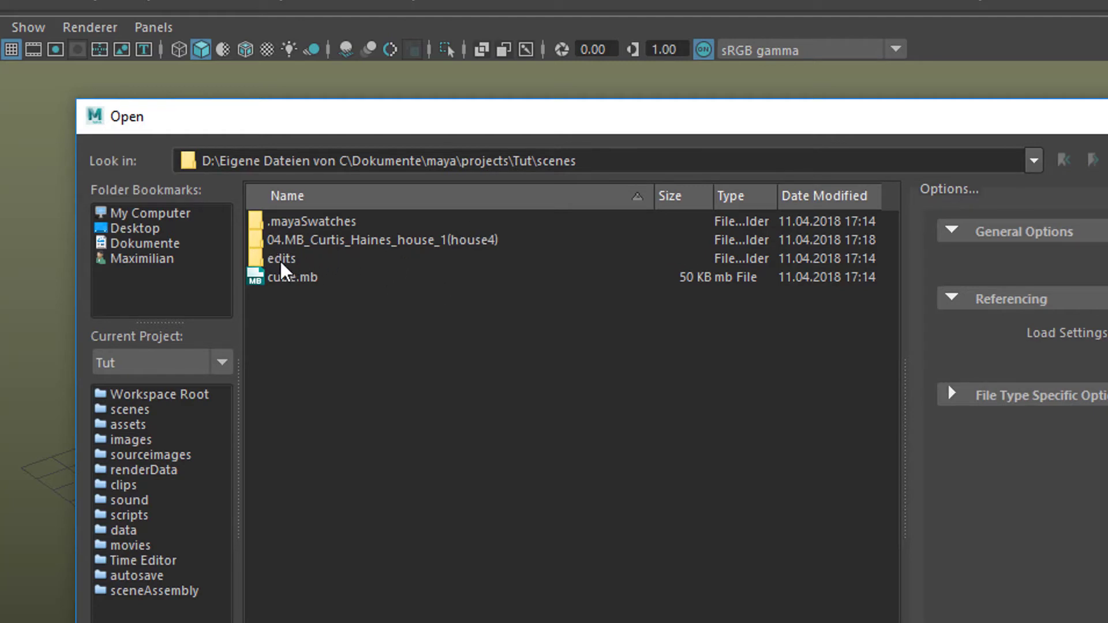
left_click(254, 245)
double_click(254, 245)
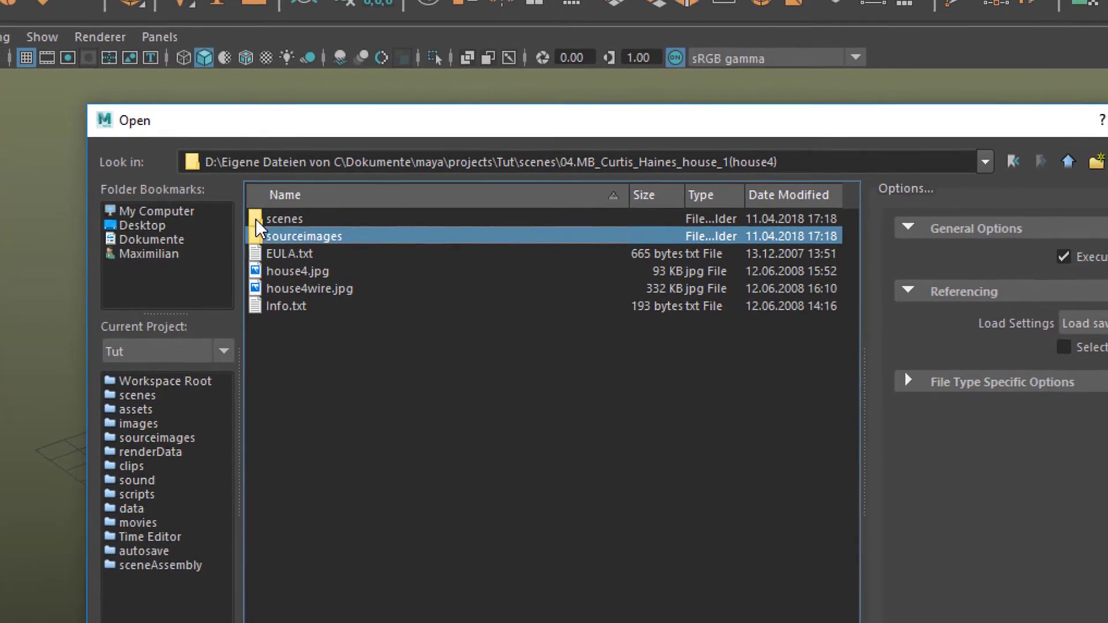
key("Up")
key("Return")
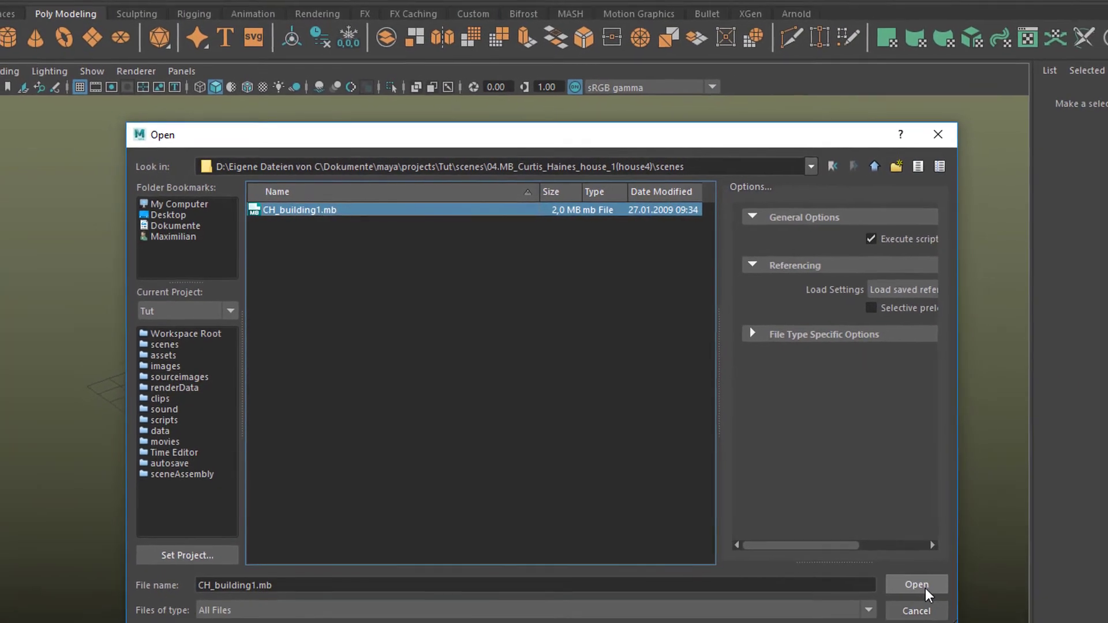
left_click(863, 551)
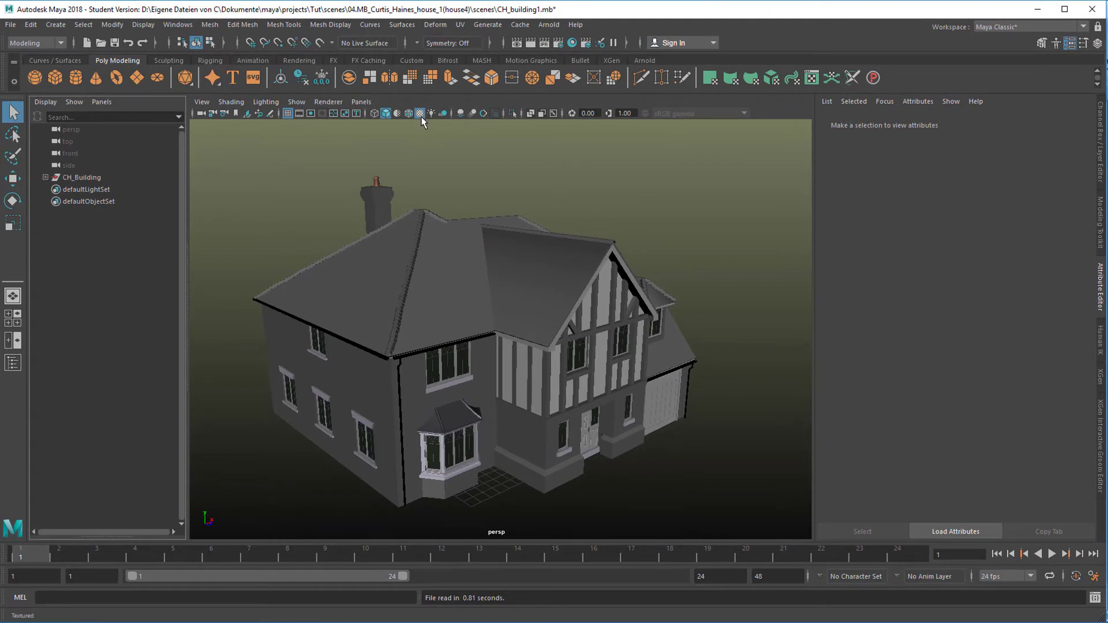
left_click(419, 113)
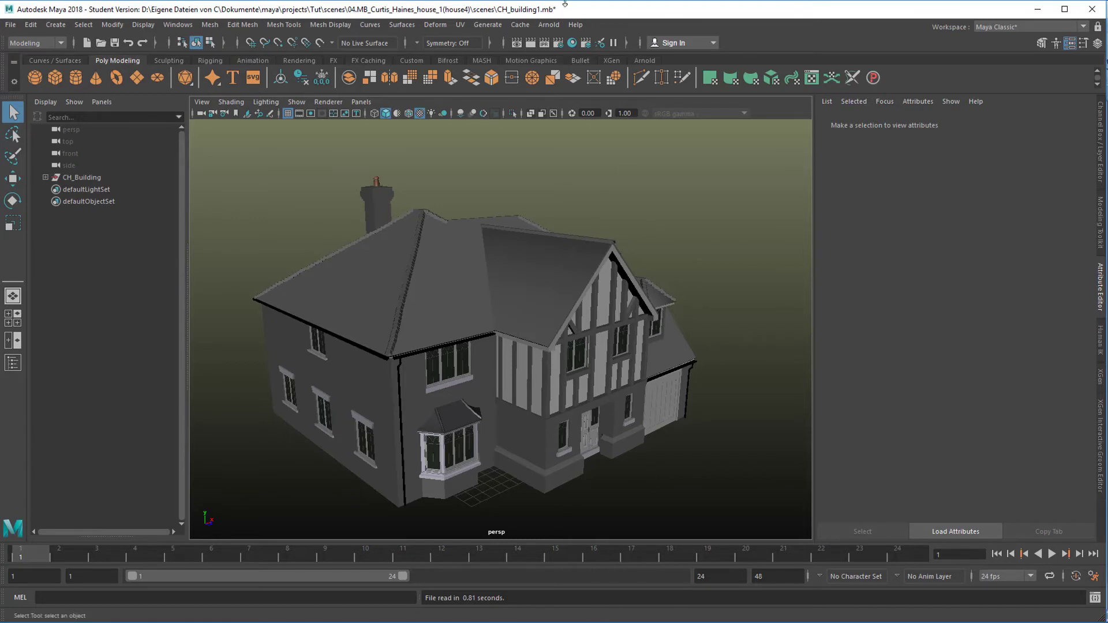
- Add an Arnold skydome light to the house scene and render it with Arnold
left_click(549, 25)
mouse_move(586, 85)
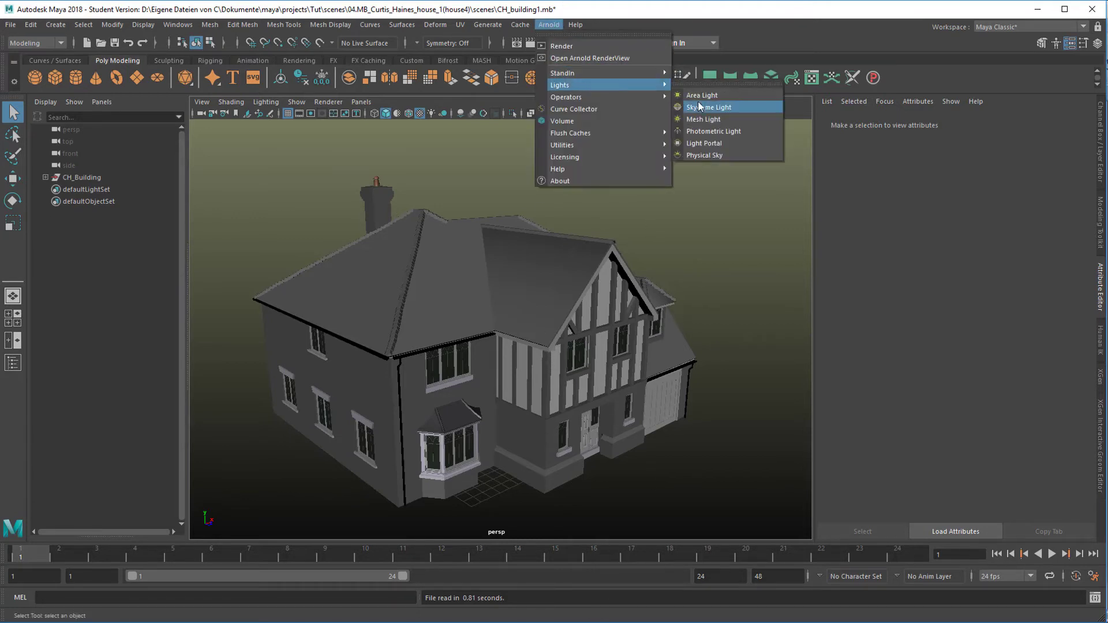
left_click(719, 108)
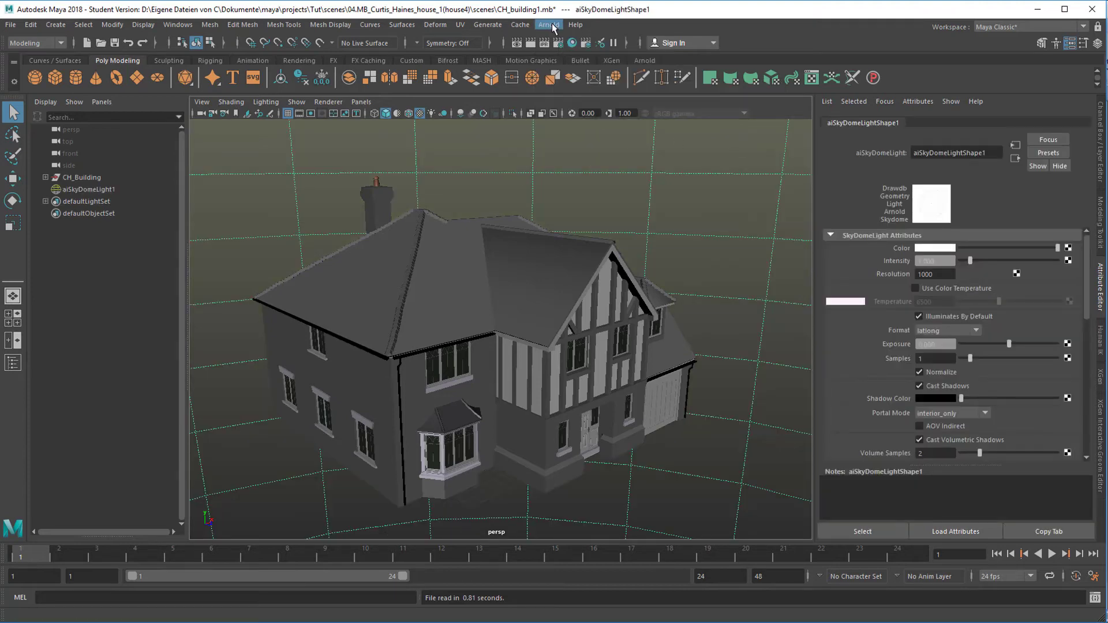
left_click(554, 26)
left_click(561, 46)
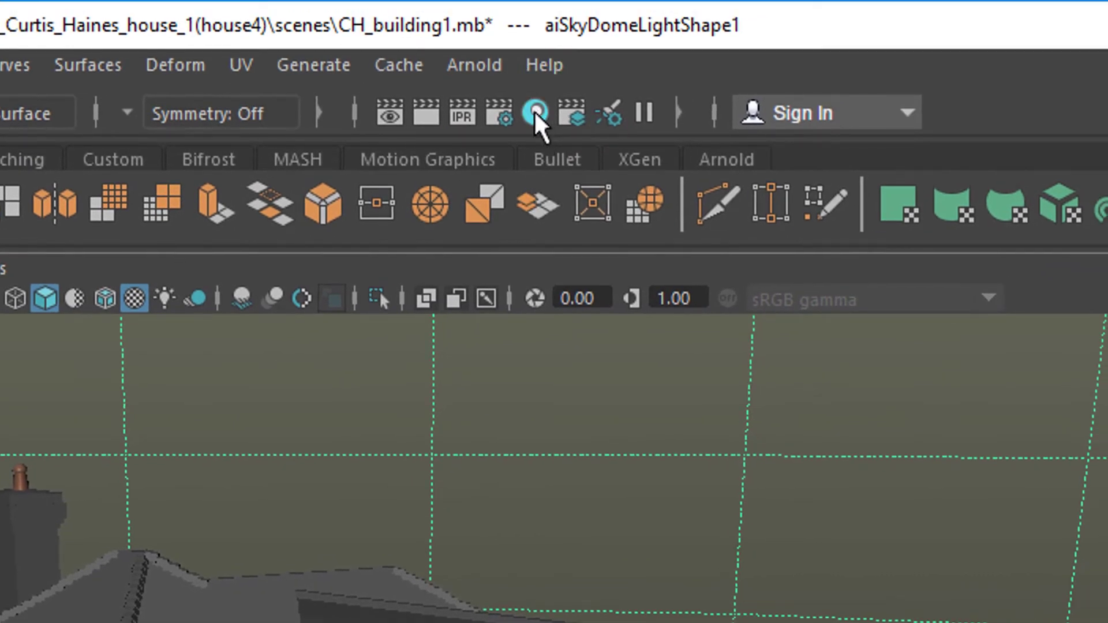
- Assign the brown blinn1 material from the Hypershade to the house's large hipped roof, and close the Hypershade
left_click(534, 112)
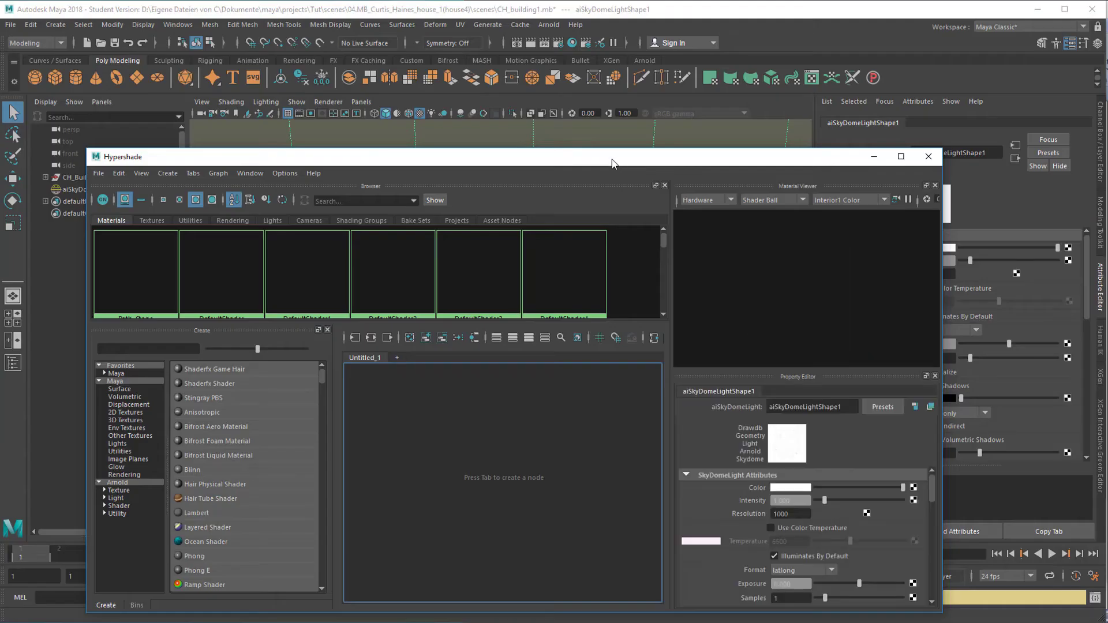
left_click_drag(613, 163, 639, 58)
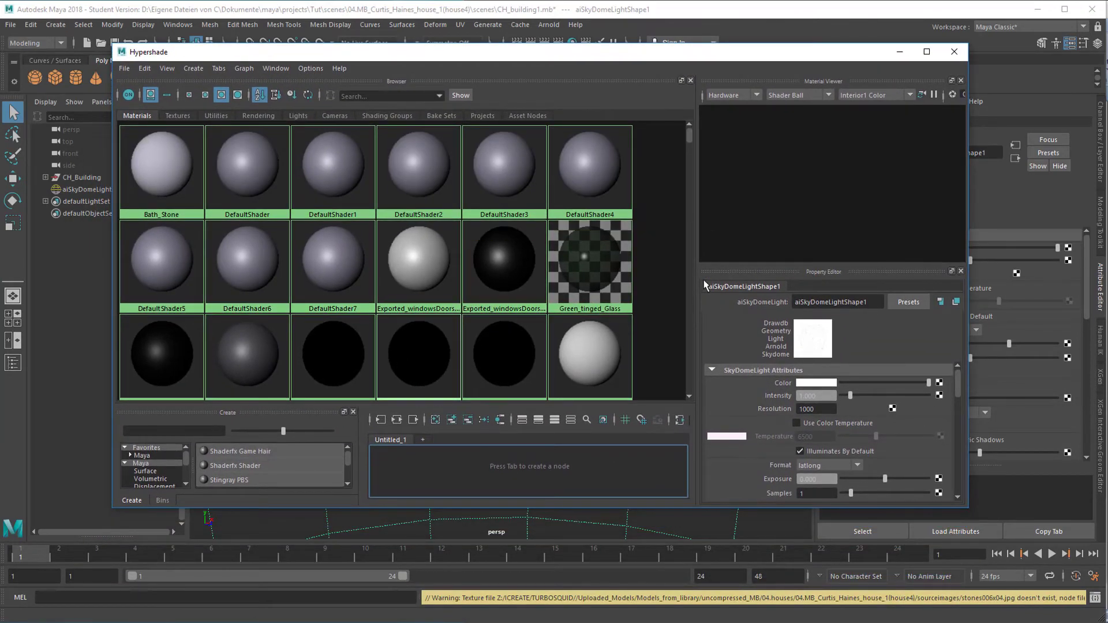
left_click_drag(691, 134, 697, 239)
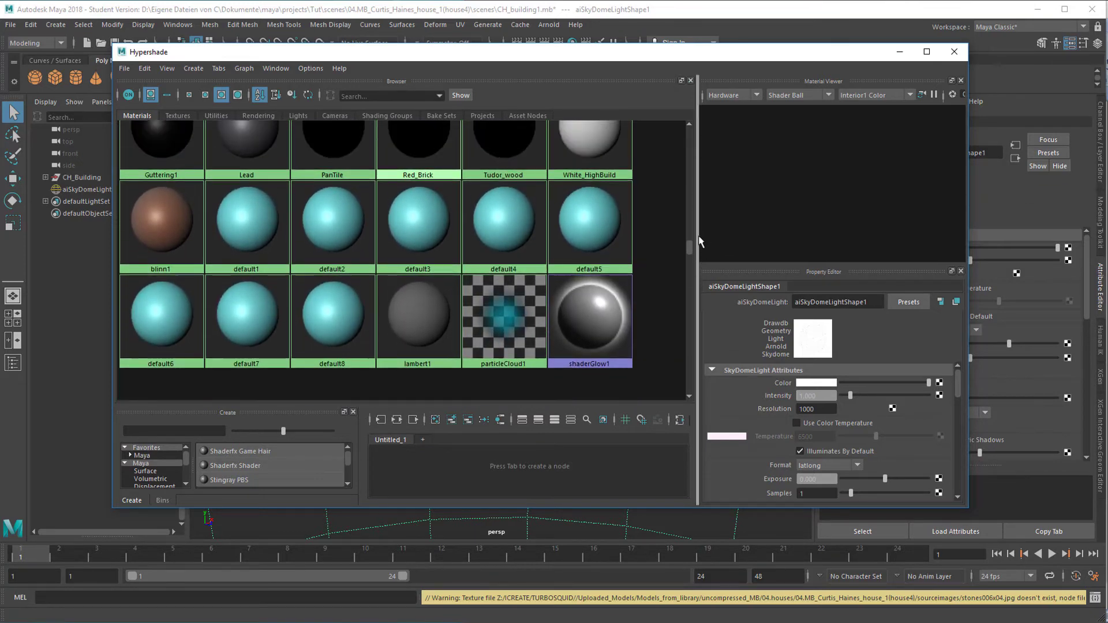
left_click_drag(593, 61, 901, 186)
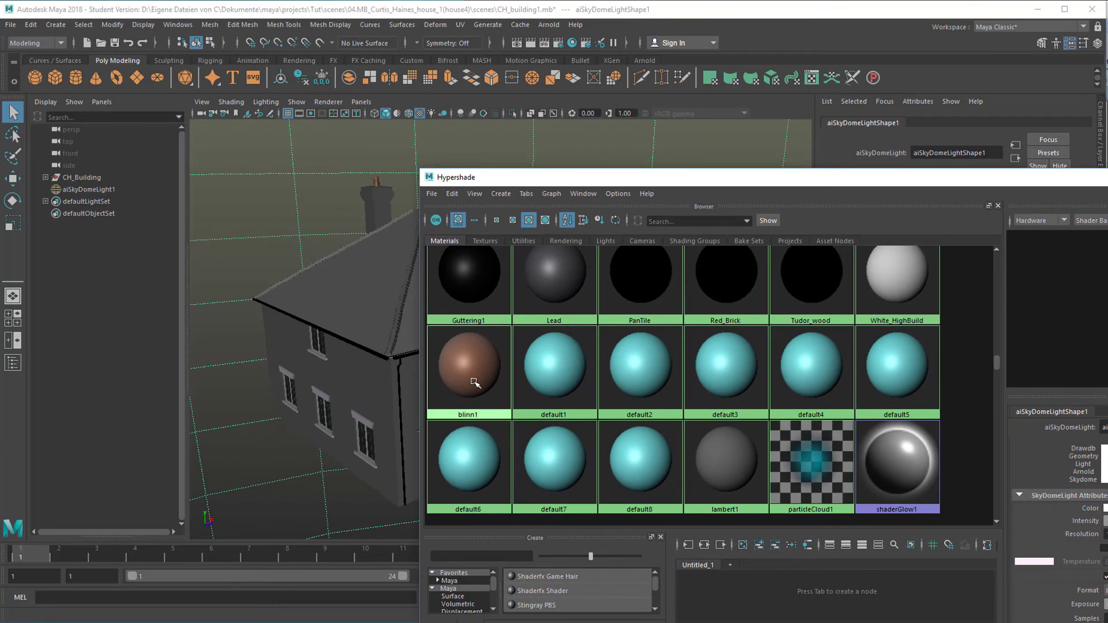
scroll(474, 380, "down", 1)
middle_click_drag(470, 358, 372, 287)
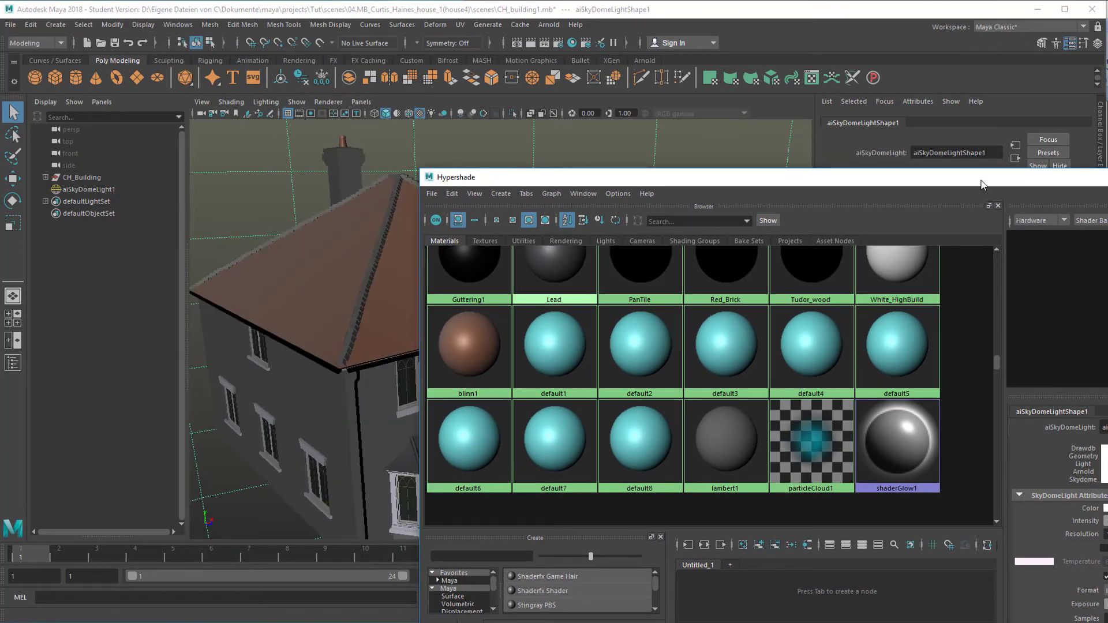
left_click_drag(983, 185, 643, 142)
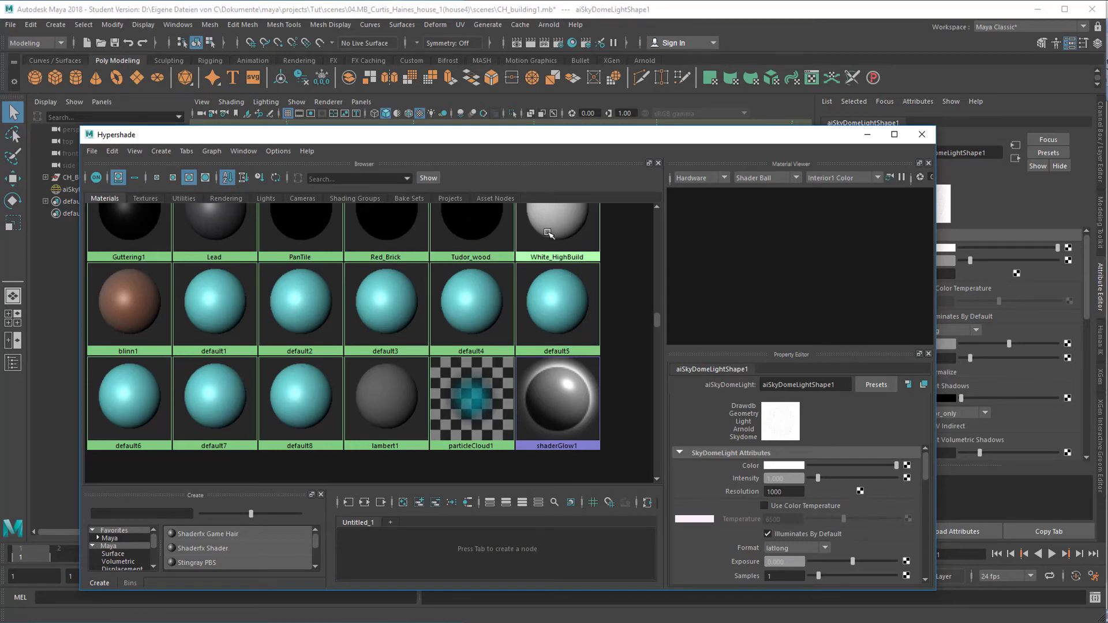
left_click(922, 135)
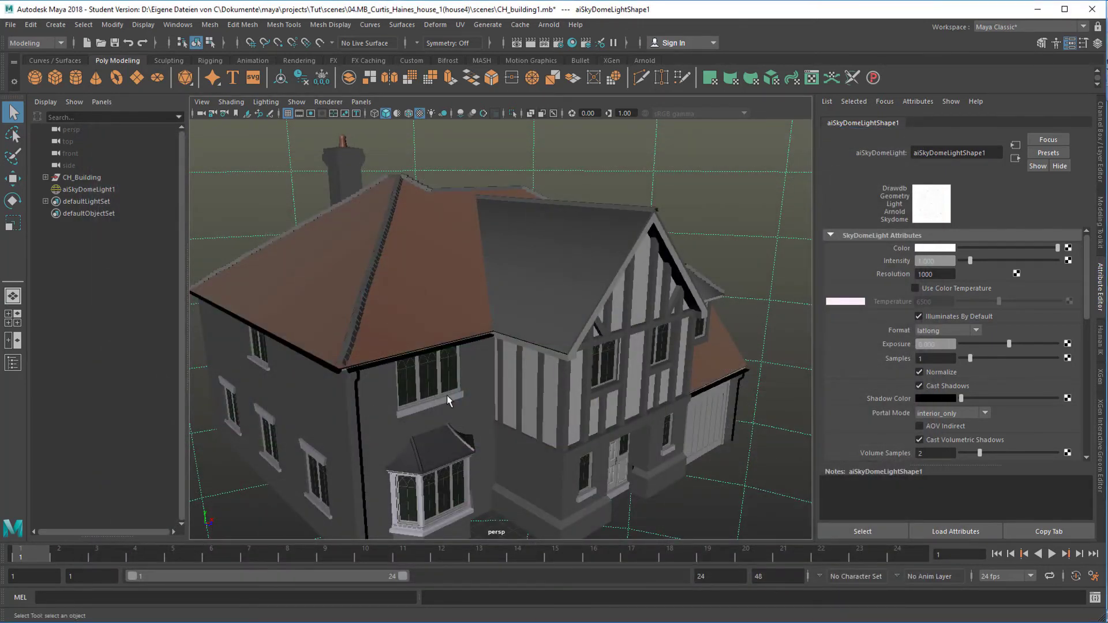
- Render the house with Arnold from a higher viewpoint to check the roof material, and close the render view
left_click_drag(590, 404, 600, 243, "alt")
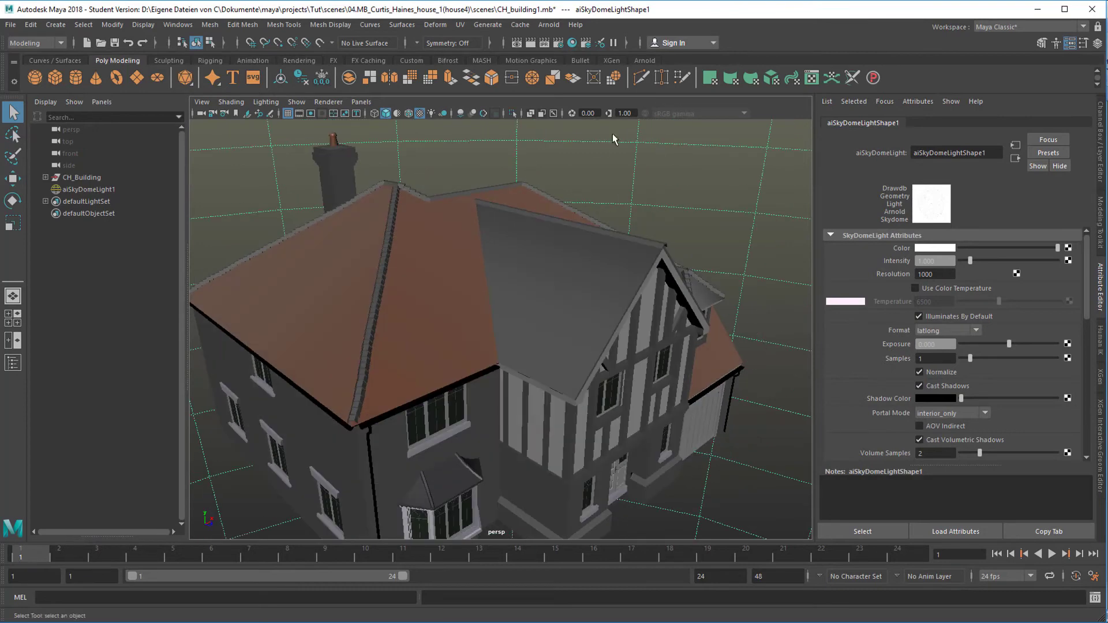
left_click(549, 24)
left_click(561, 46)
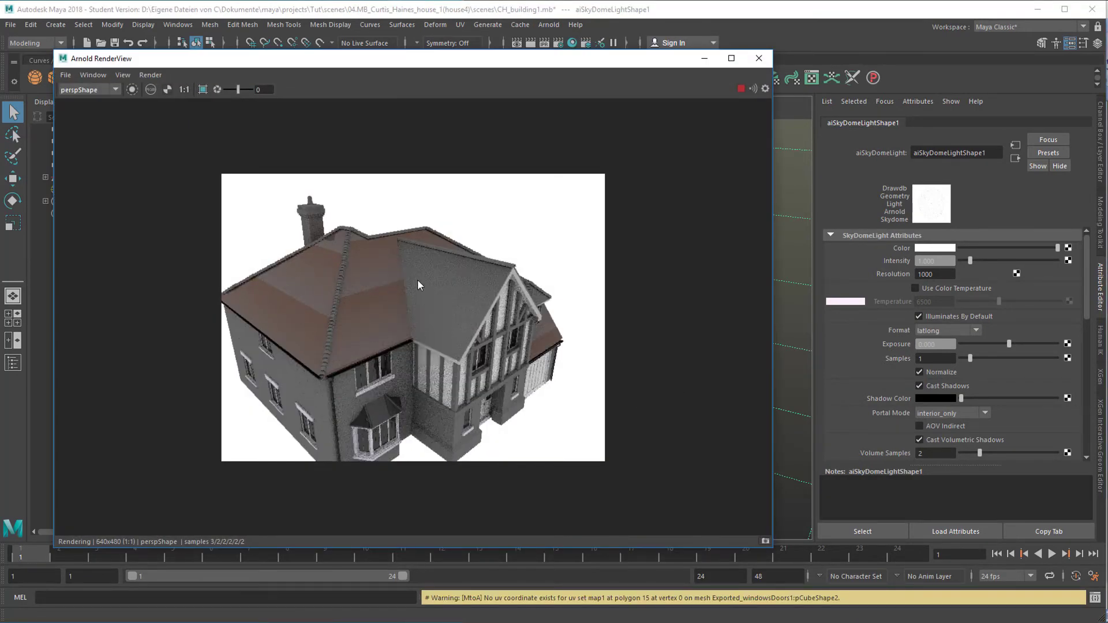
left_click(759, 58)
right_click_drag(635, 320, 487, 346, "alt")
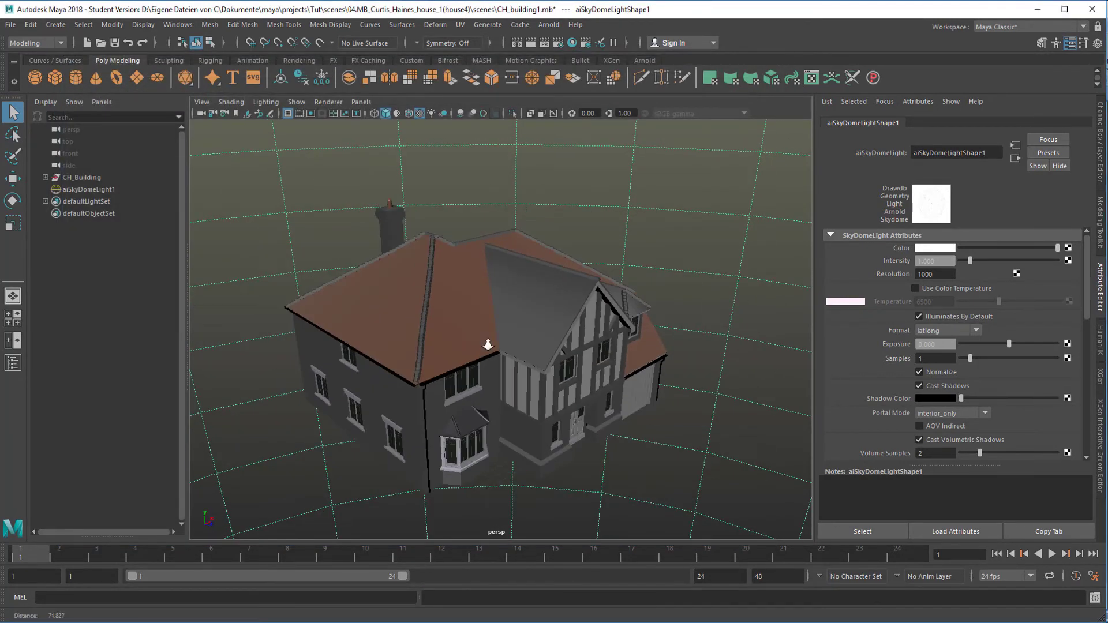
left_click_drag(510, 411, 510, 402, "alt")
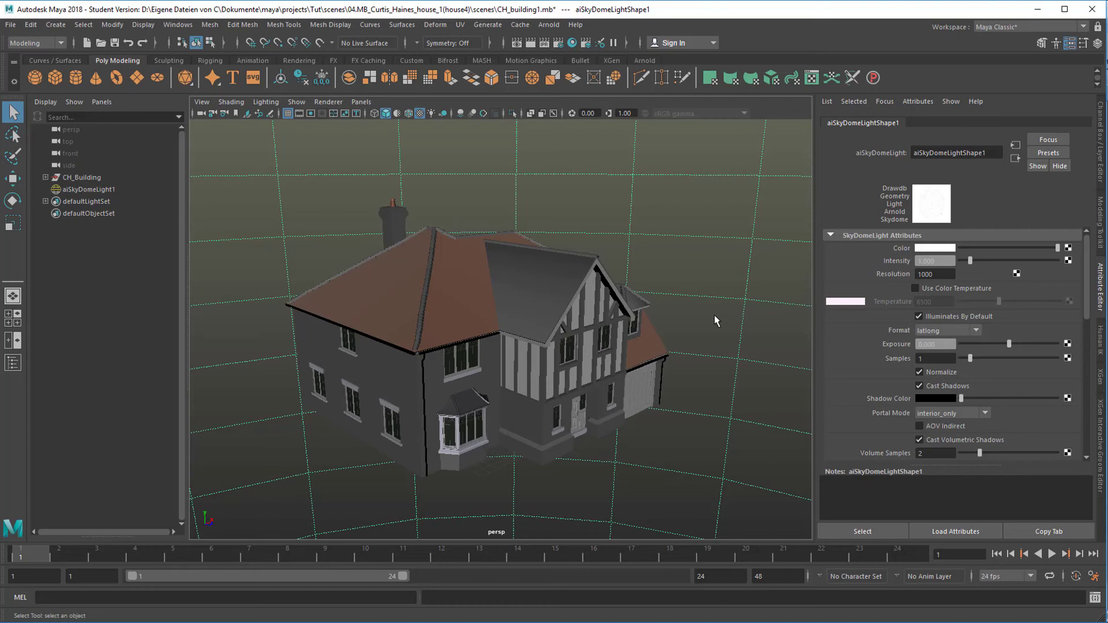
left_click(12, 25)
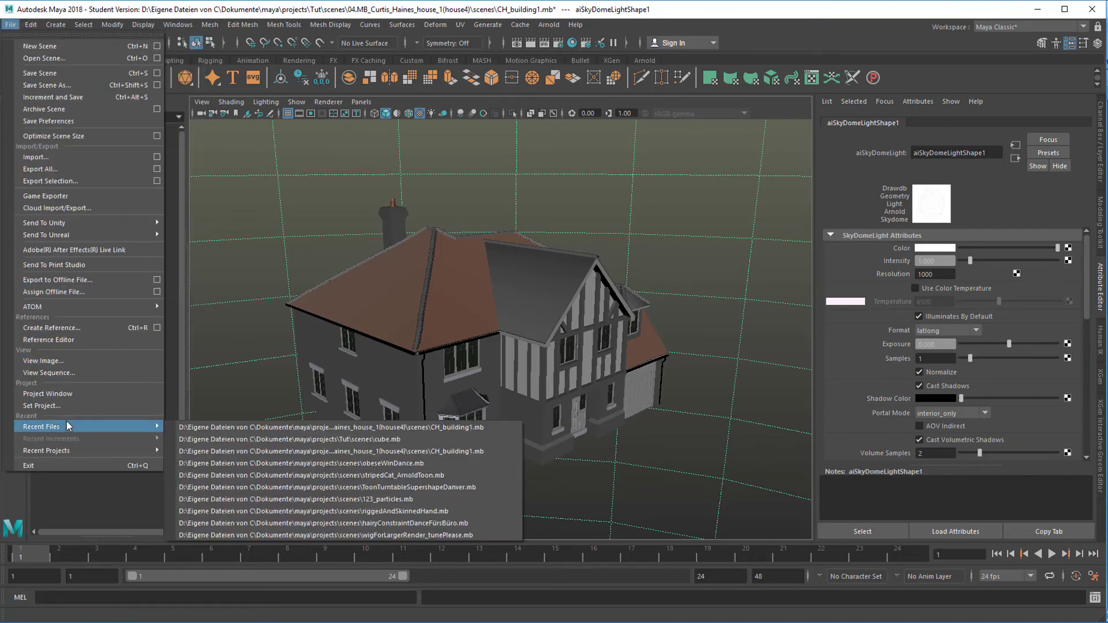
left_click(62, 406)
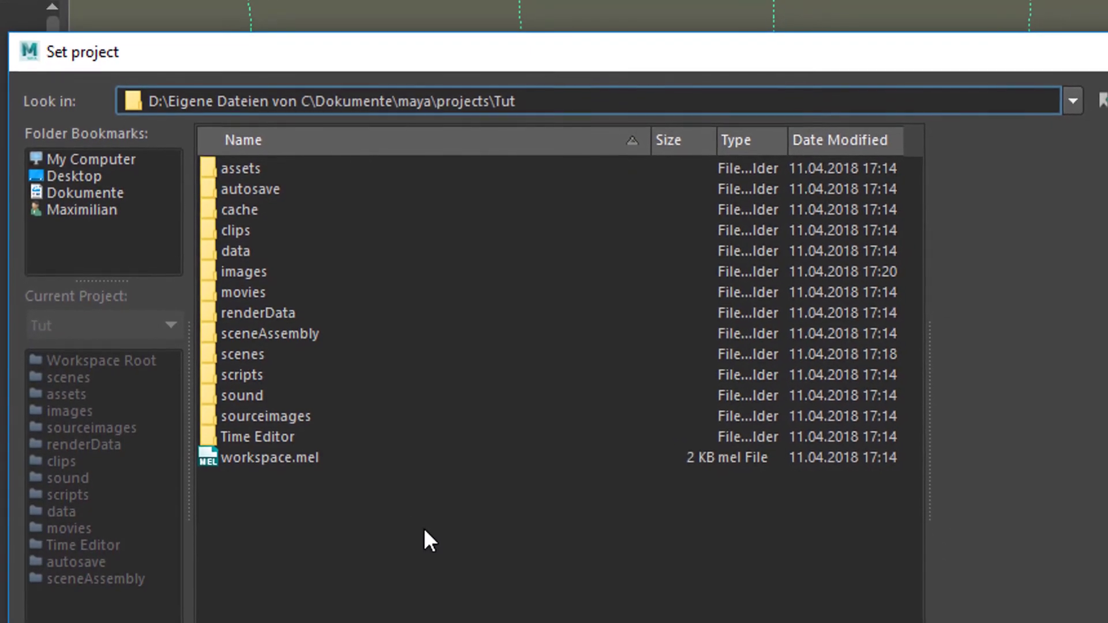
double_click(208, 346)
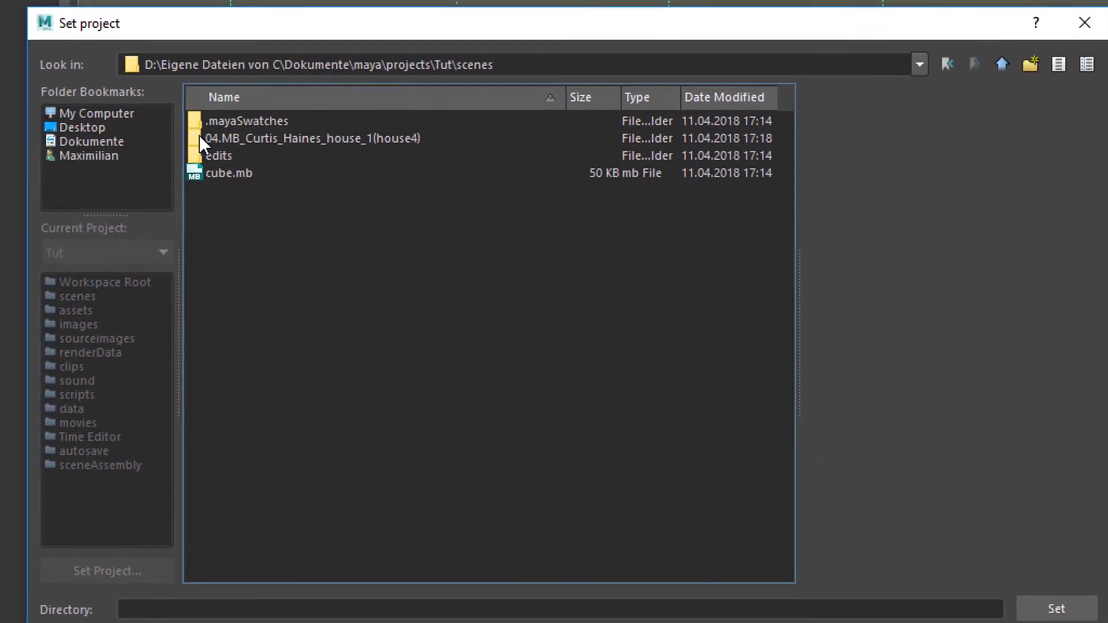
double_click(204, 147)
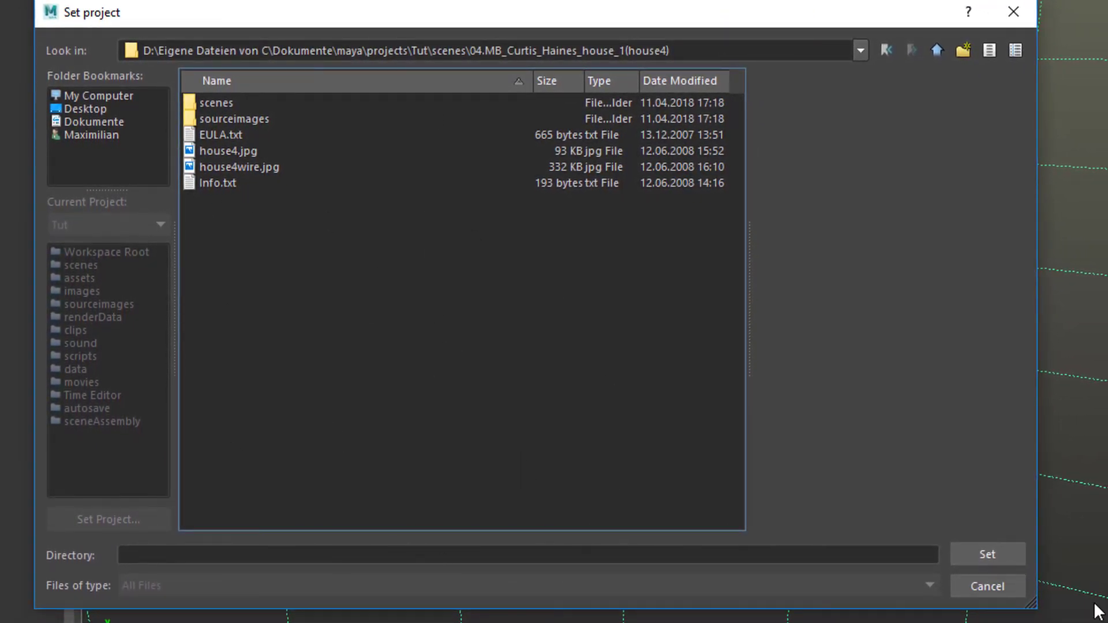
left_click(988, 554)
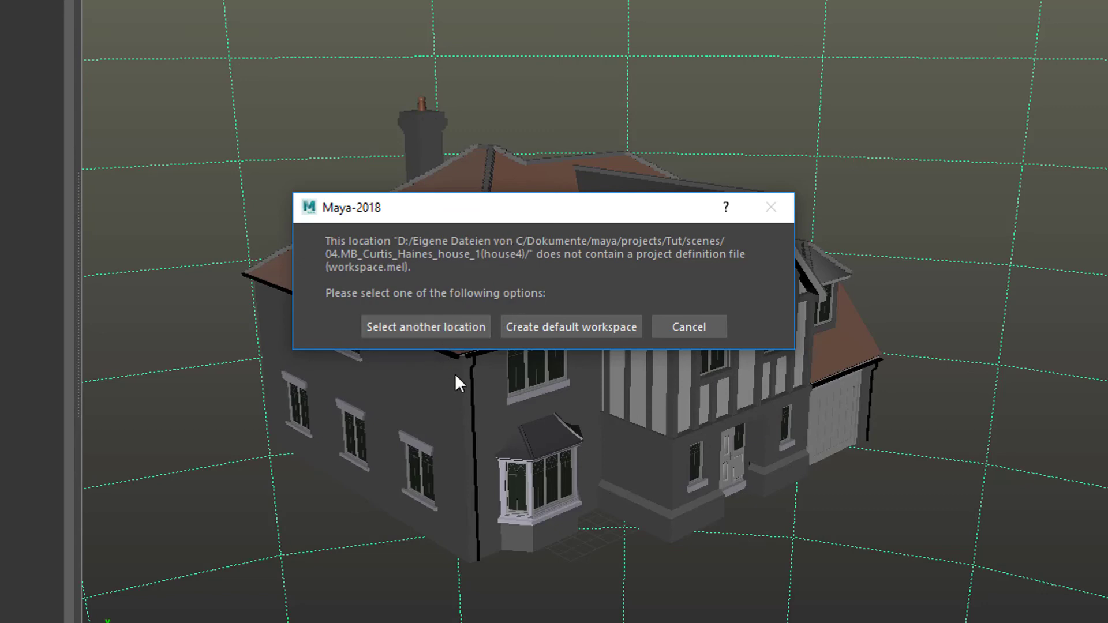
left_click(595, 325)
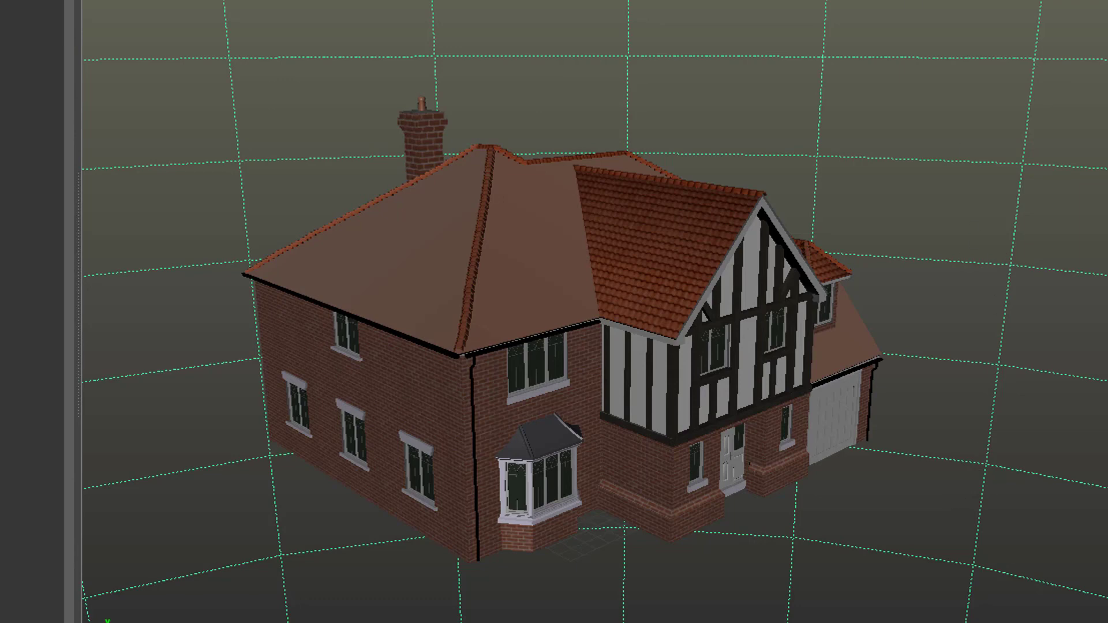
key("Escape")
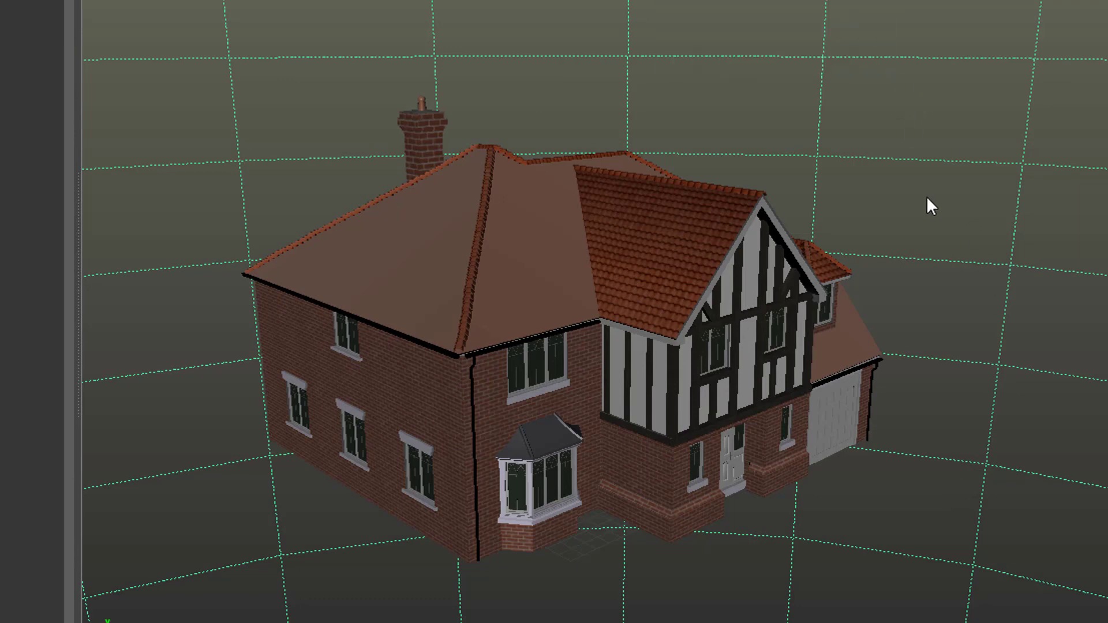